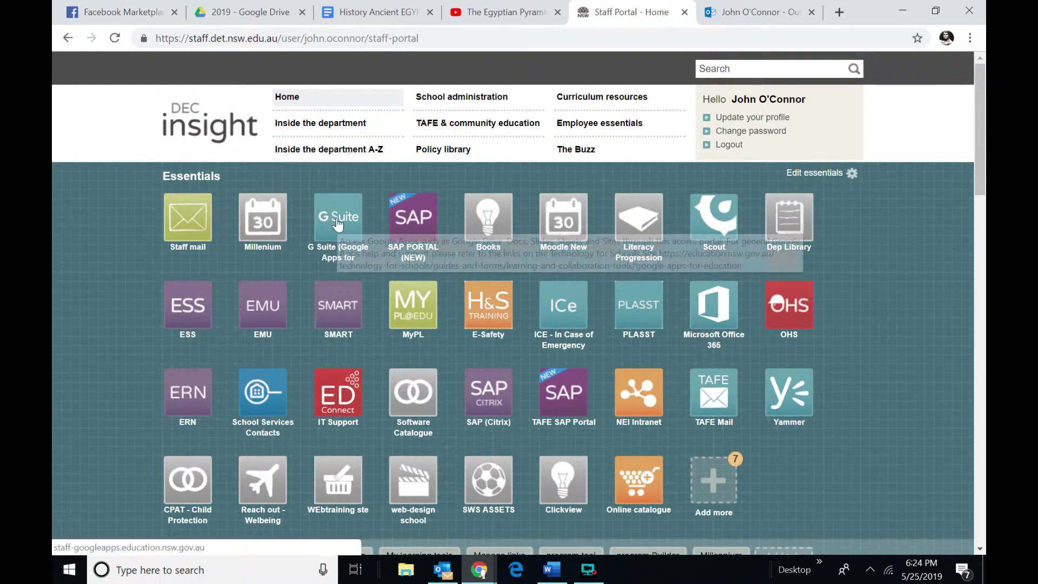
- Leave the Outlook Web App inbox open and start a fresh Chrome tab at the Google start page
left_click(183, 223)
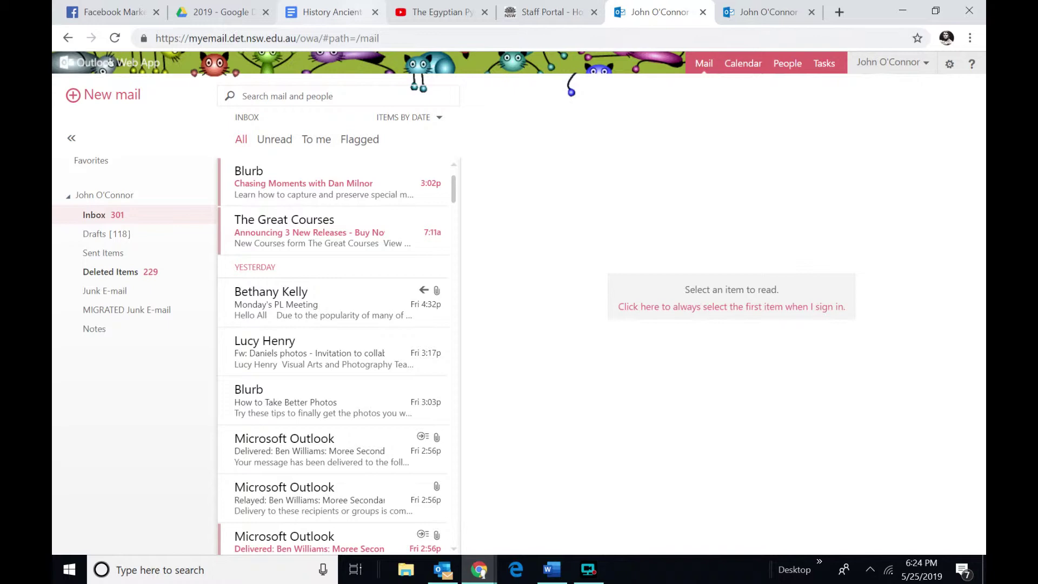
left_click(778, 15)
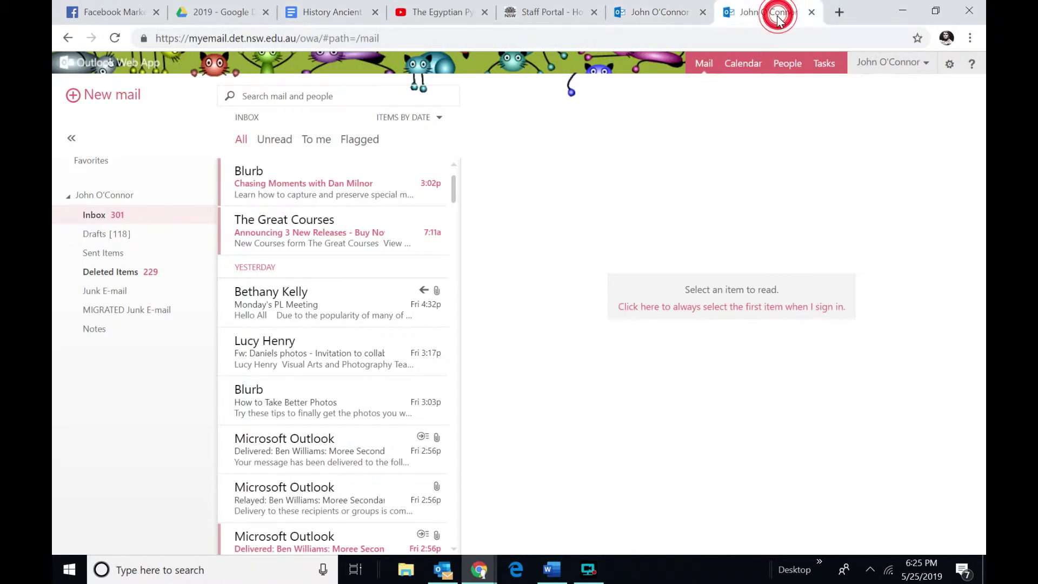
left_click(835, 14)
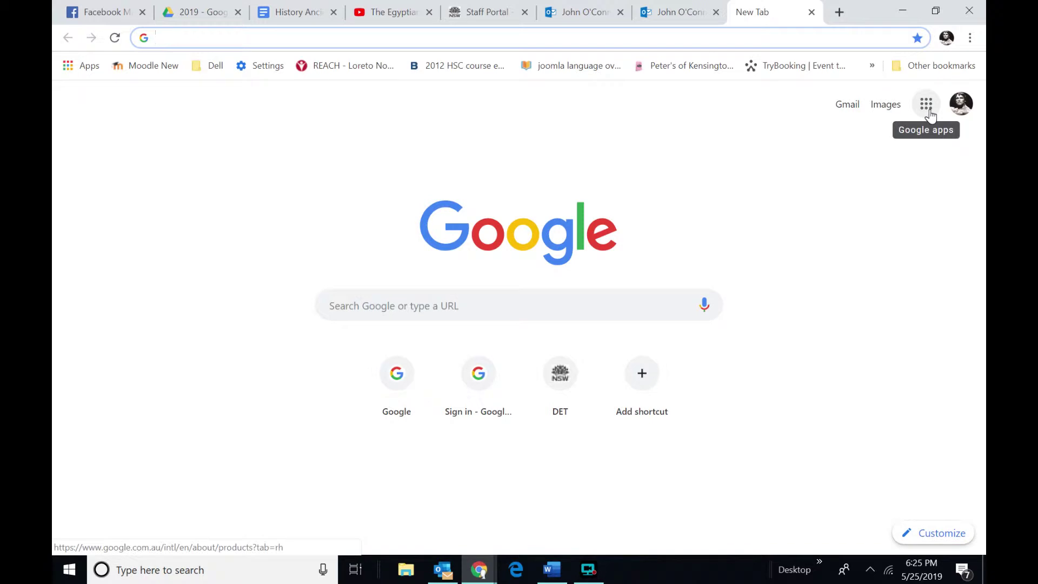
- Switch Google to the second school account and bring up the Google apps launcher
left_click(961, 103)
left_click(911, 257)
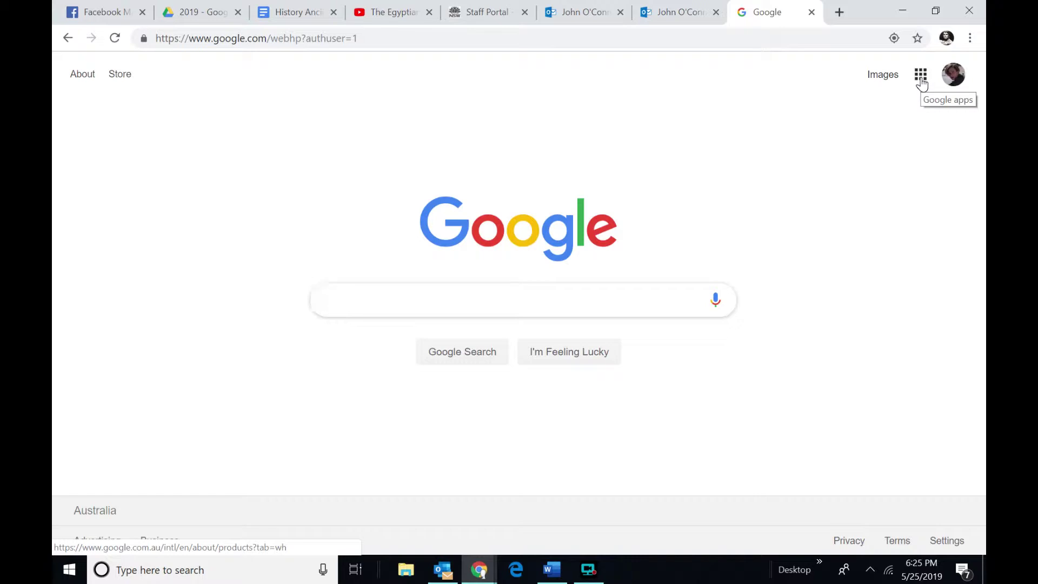
left_click(921, 78)
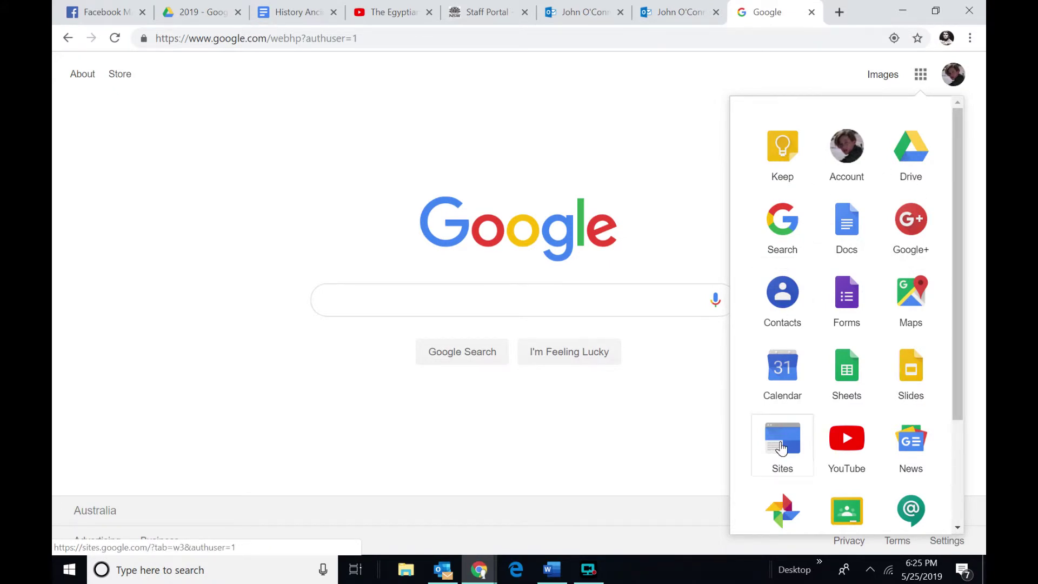
- Create a new Untitled Site in Google Sites and review its sharing settings
left_click(781, 448)
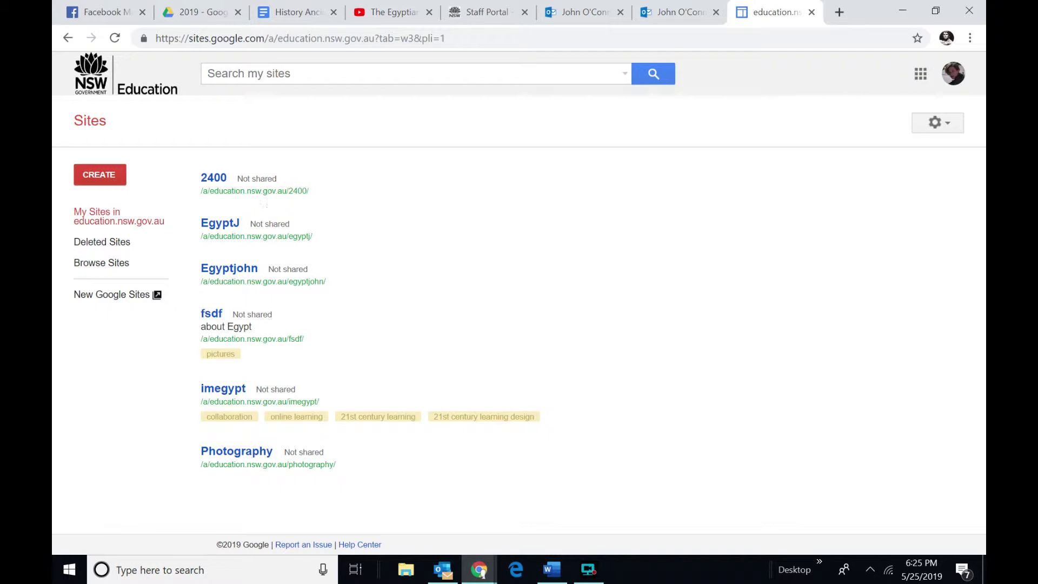
left_click(105, 176)
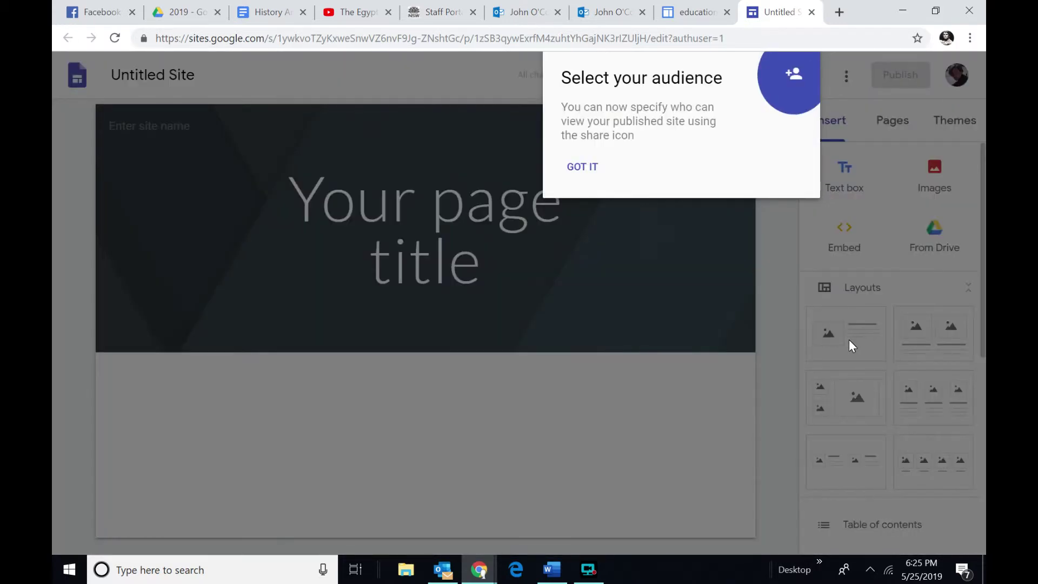
left_click(800, 79)
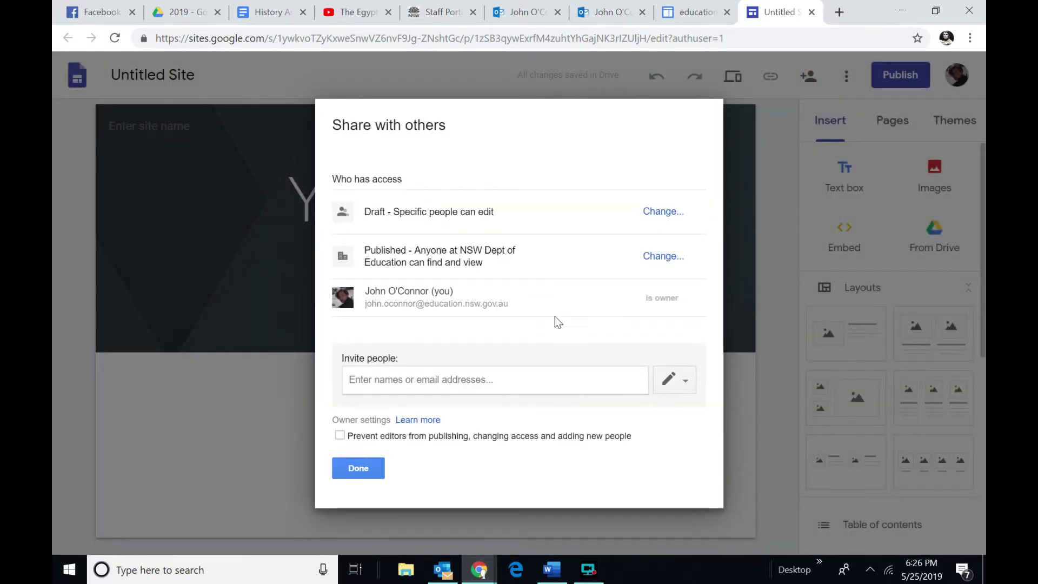
left_click(358, 468)
- Replace the placeholder page title with 'Egypt'
left_click(511, 216)
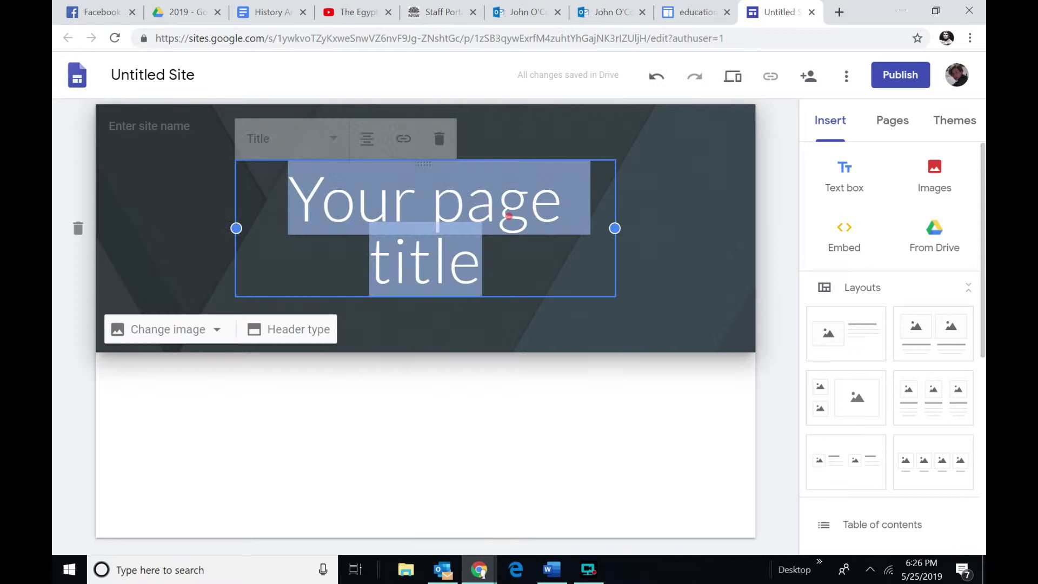
left_click(494, 282)
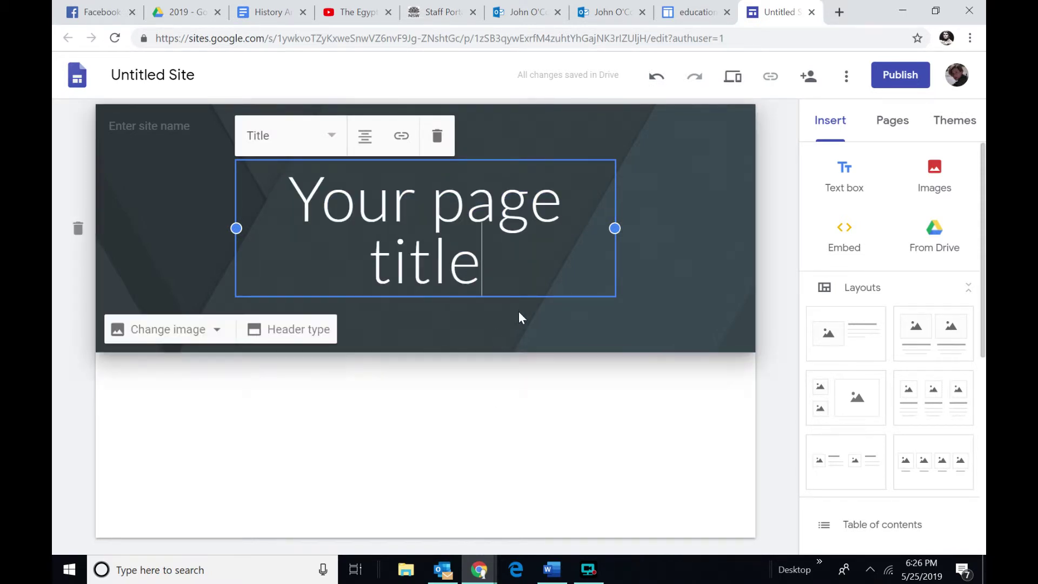
triple_click(496, 265)
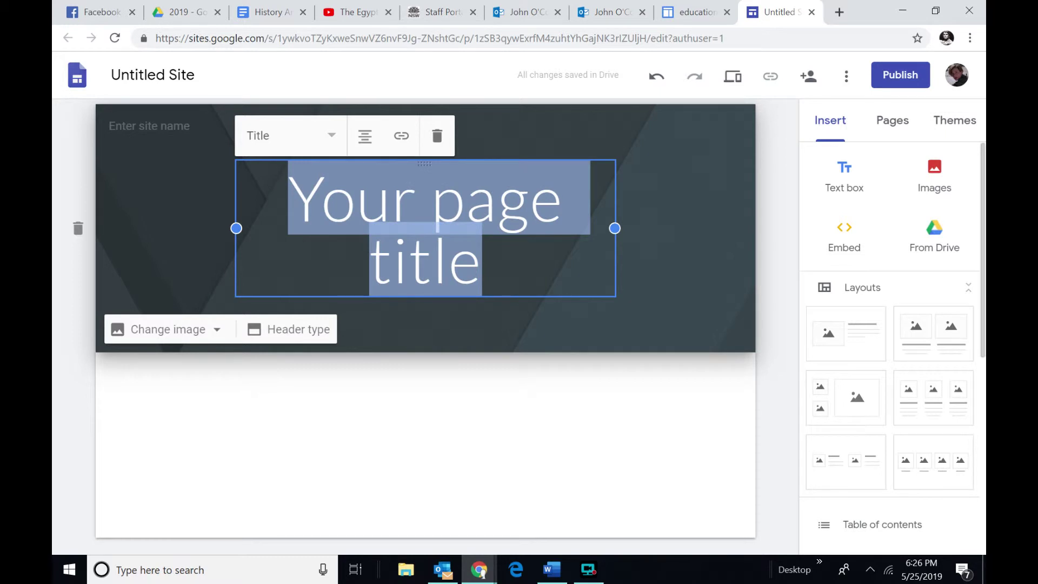
type("Egypt")
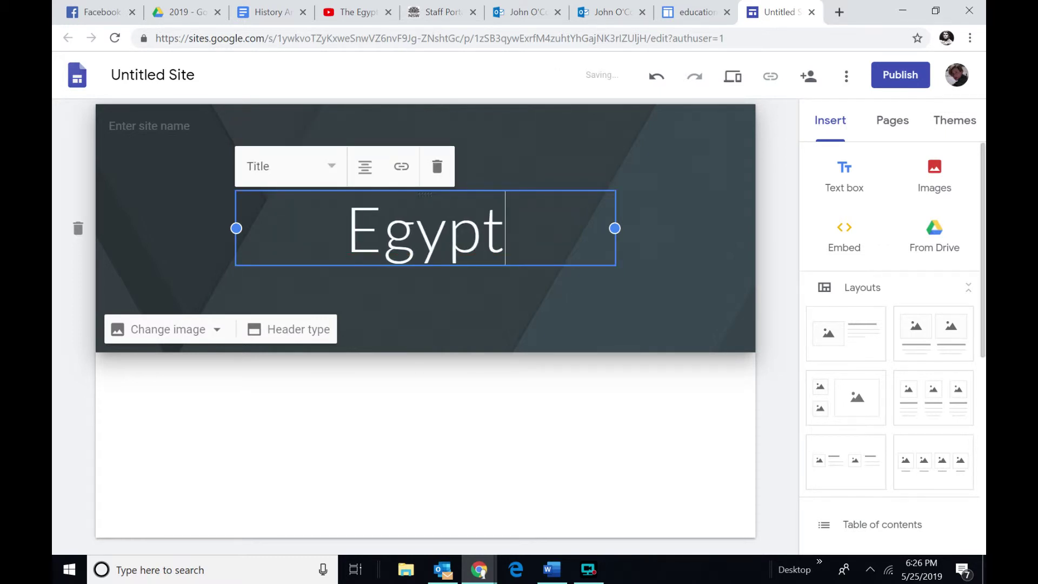
left_click(282, 373)
- Check the header image and type options, then add a three-column image section with captions
mouse_move(295, 338)
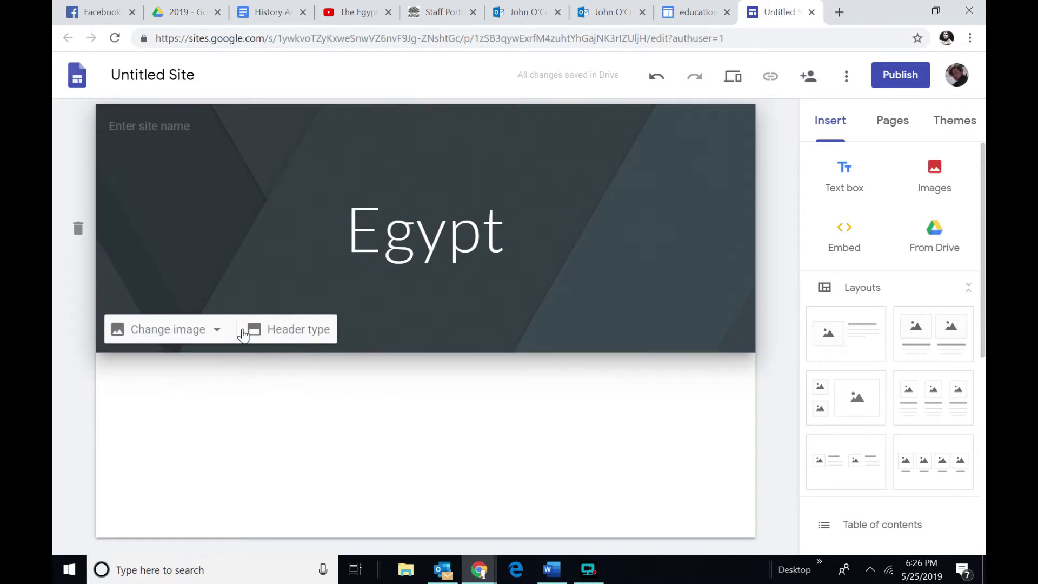
left_click(213, 334)
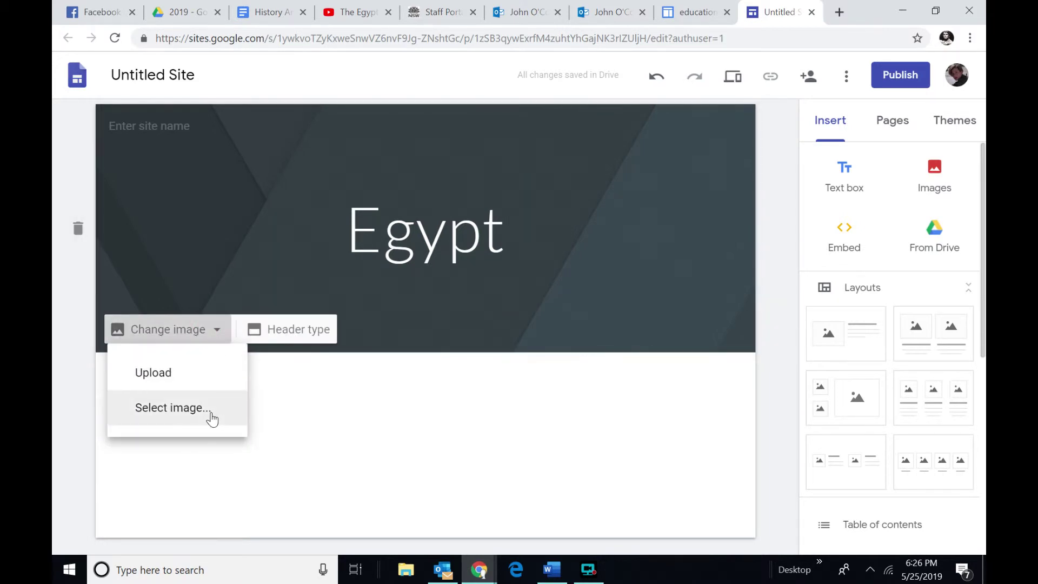
left_click(278, 331)
left_click(443, 371)
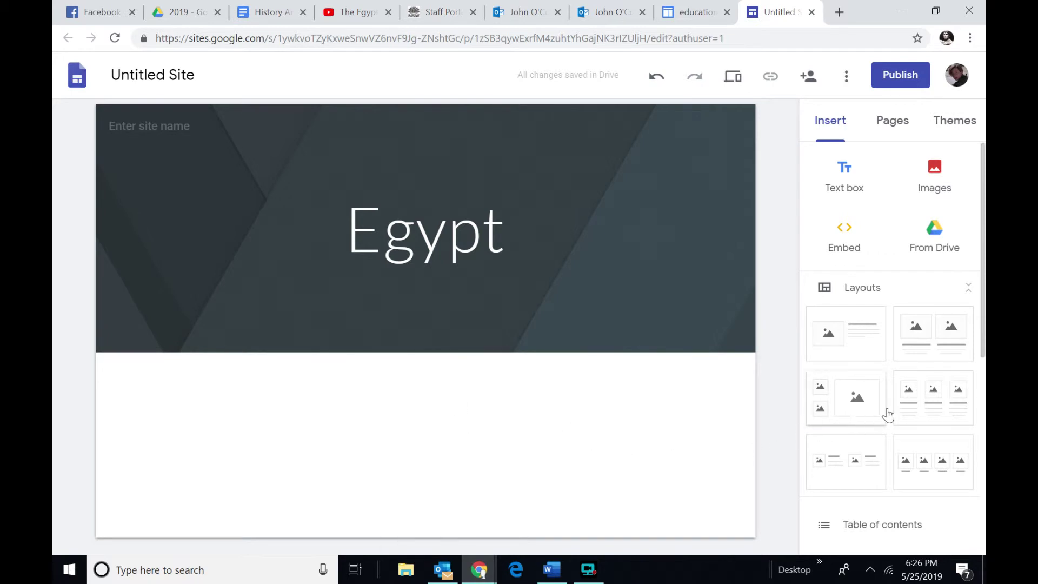
left_click(927, 400)
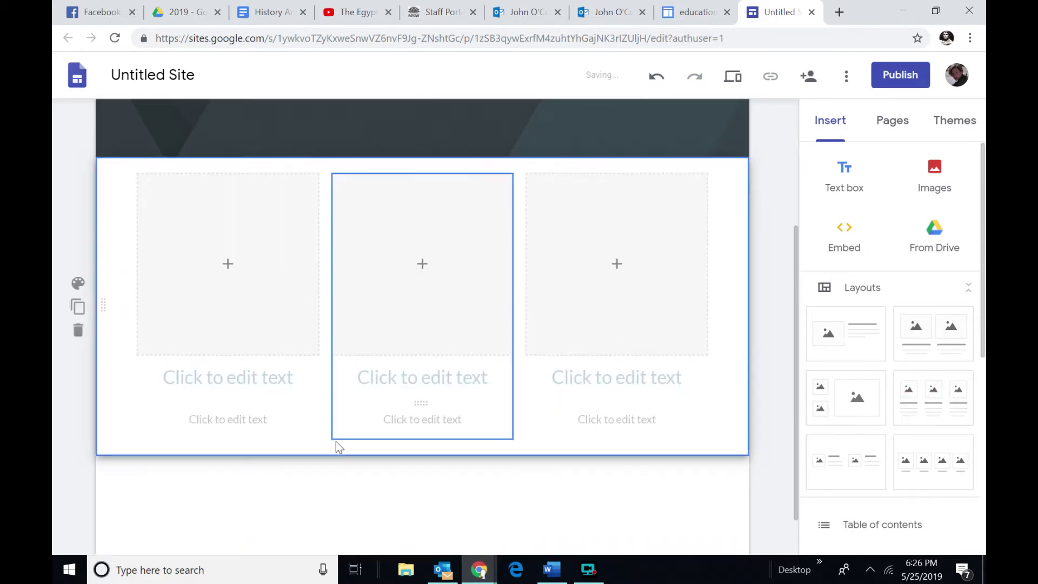
scroll(256, 273, "up", 4)
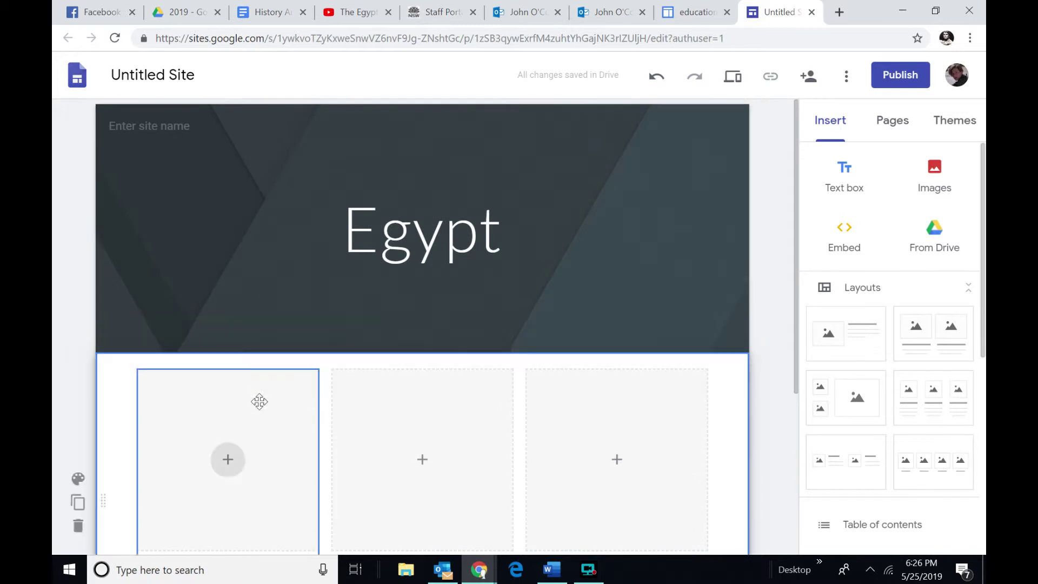
scroll(290, 399, "down", 3)
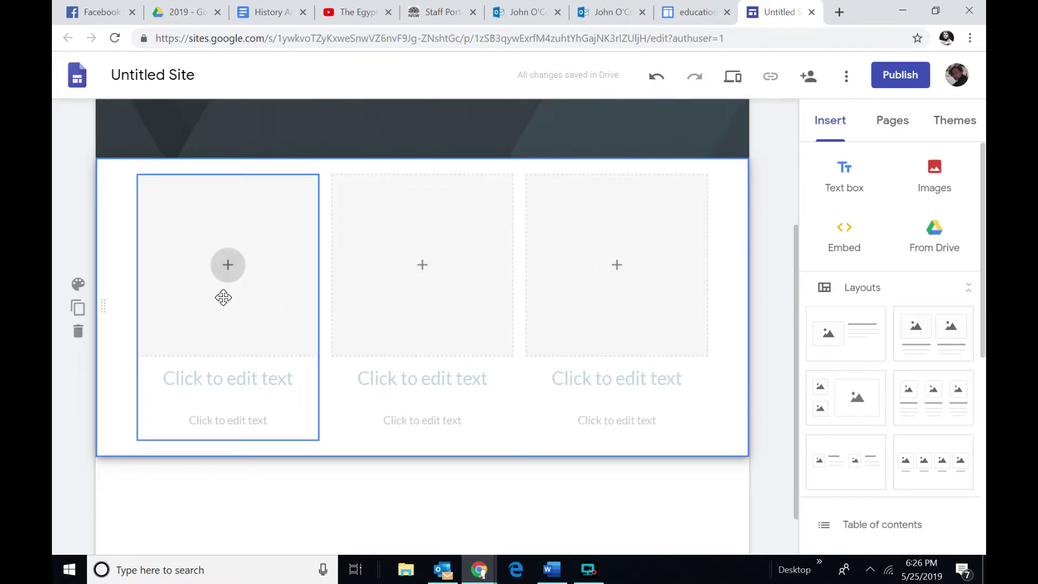
scroll(535, 362, "up", 2)
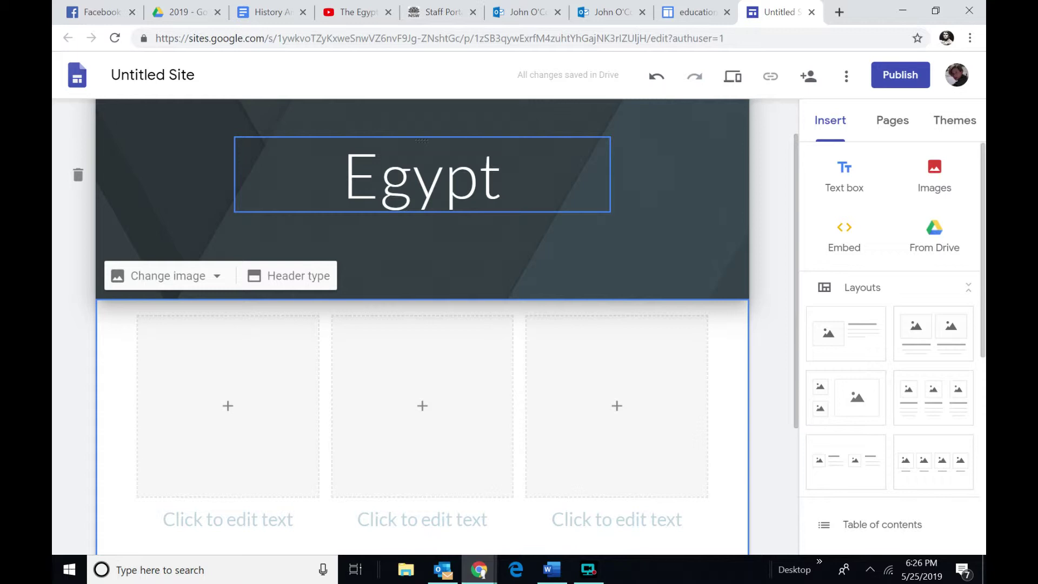
- Rename the site from Untitled Site to 'egypt'
left_click(162, 74)
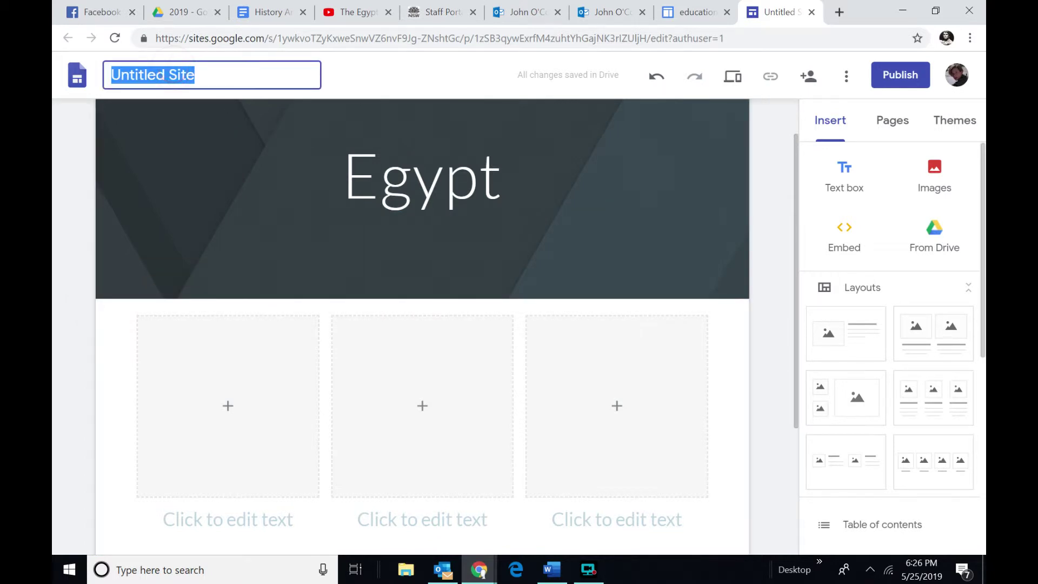
type("eg")
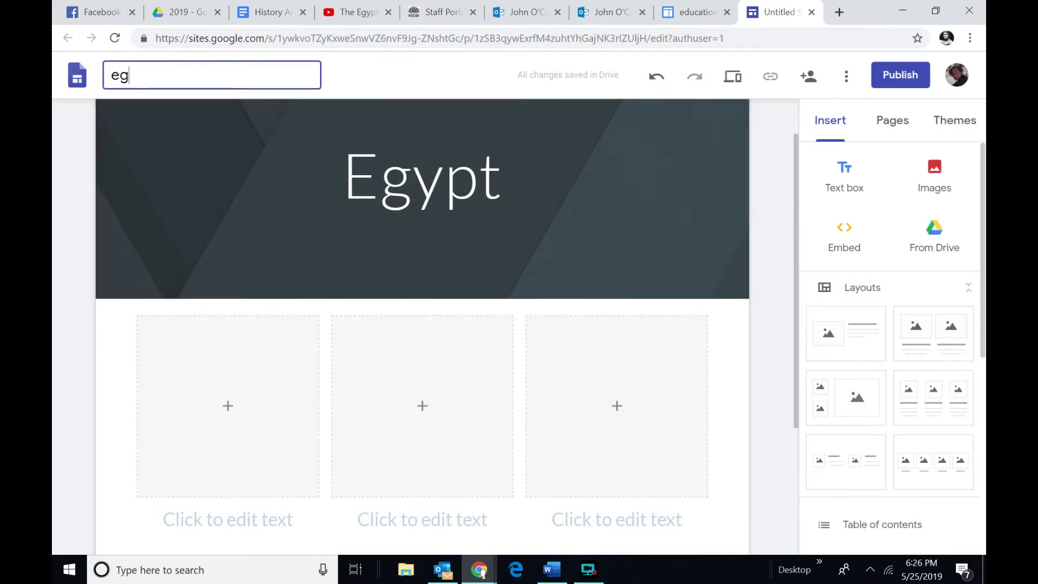
type("ypt")
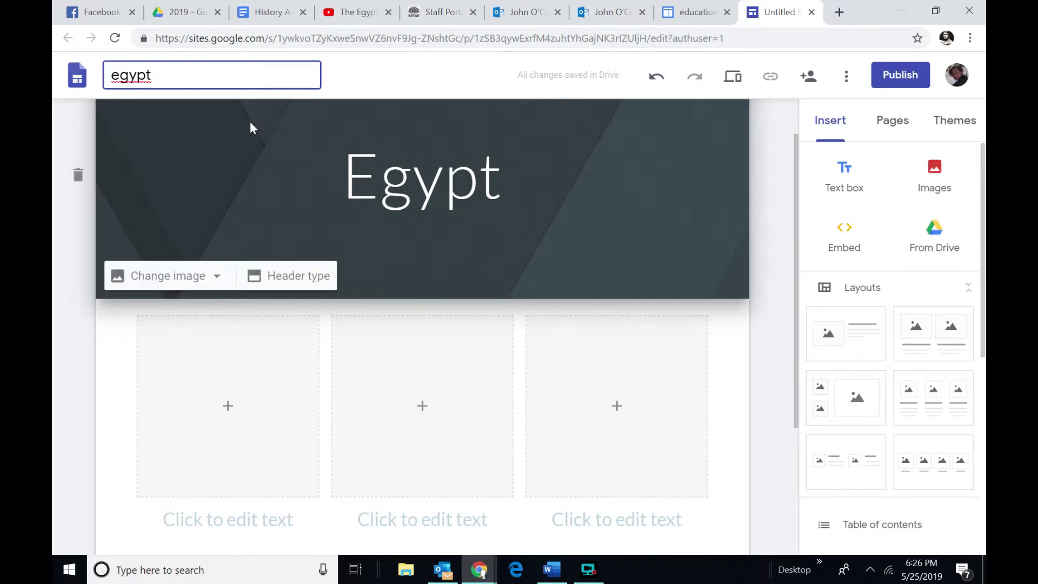
scroll(468, 394, "down", 3)
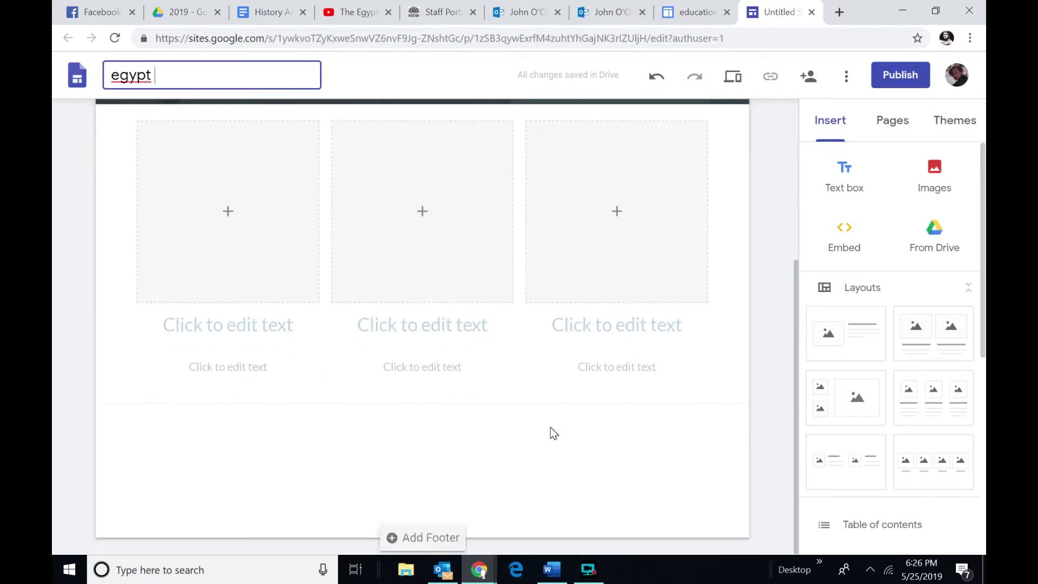
scroll(551, 426, "up", 4)
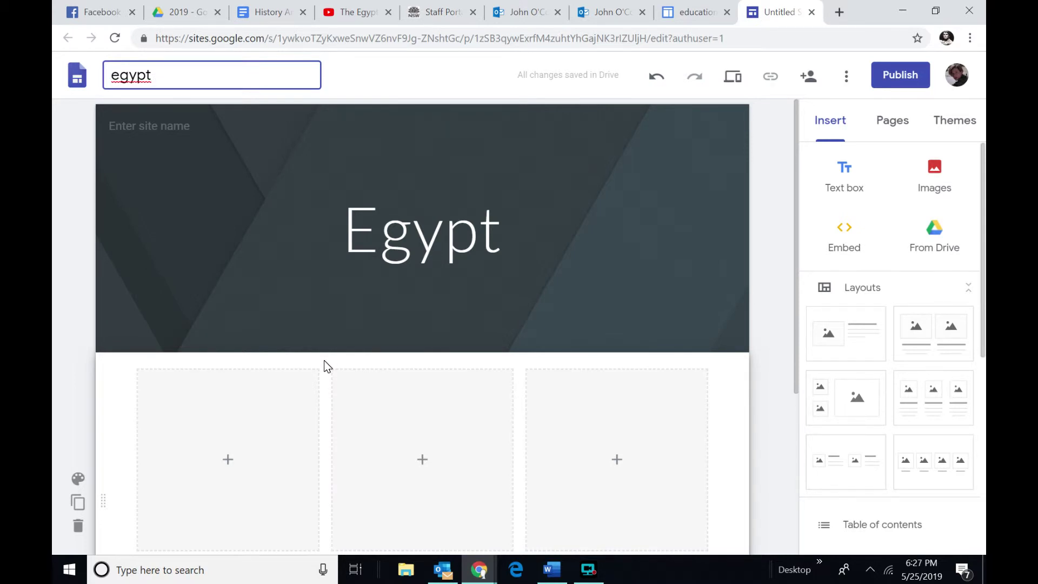
- Close the draft and start a classic site named EgyptMoree at location egyptmoree
left_click(811, 12)
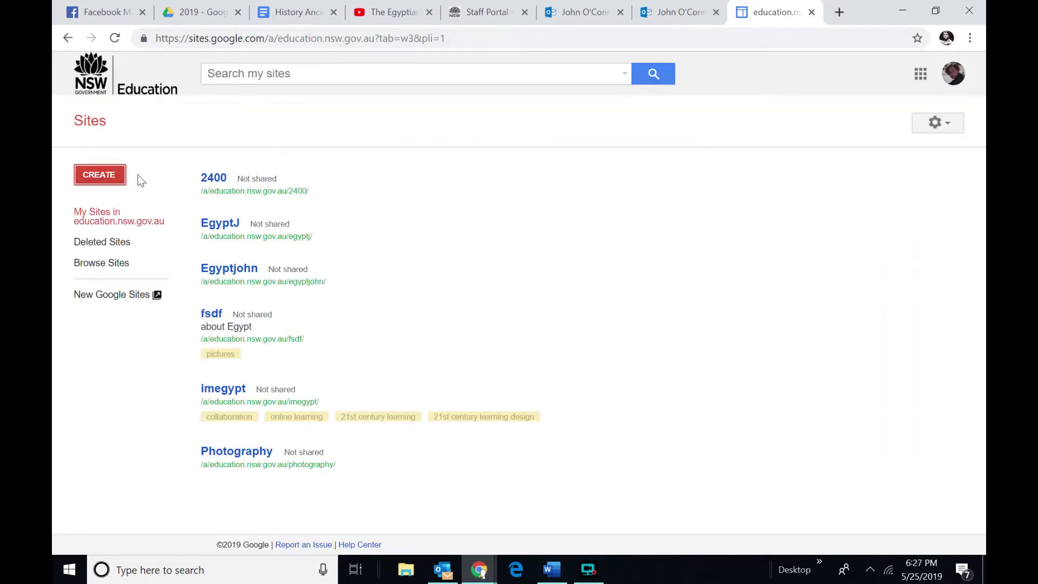
left_click(95, 176)
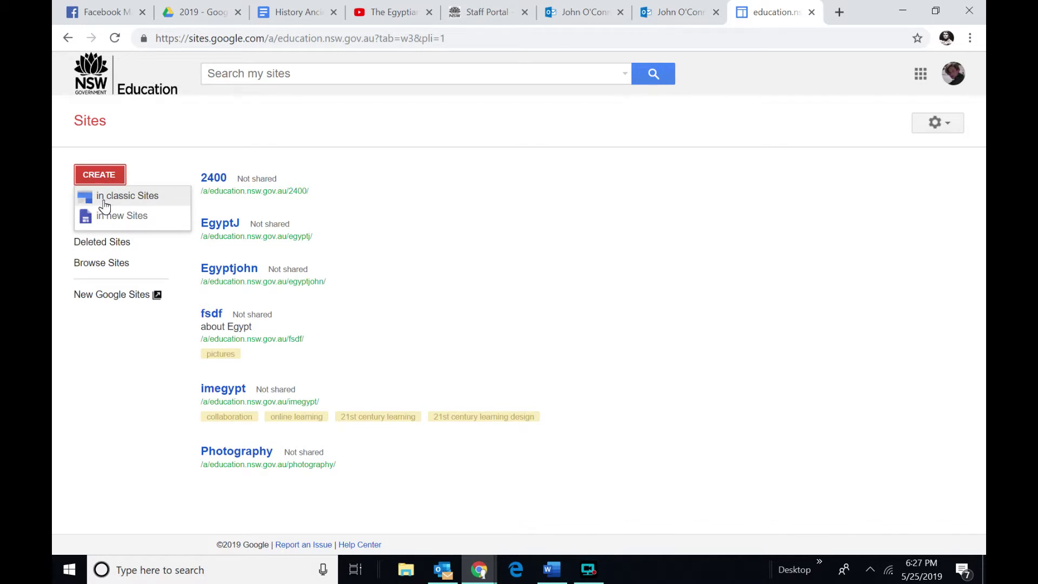
left_click(119, 197)
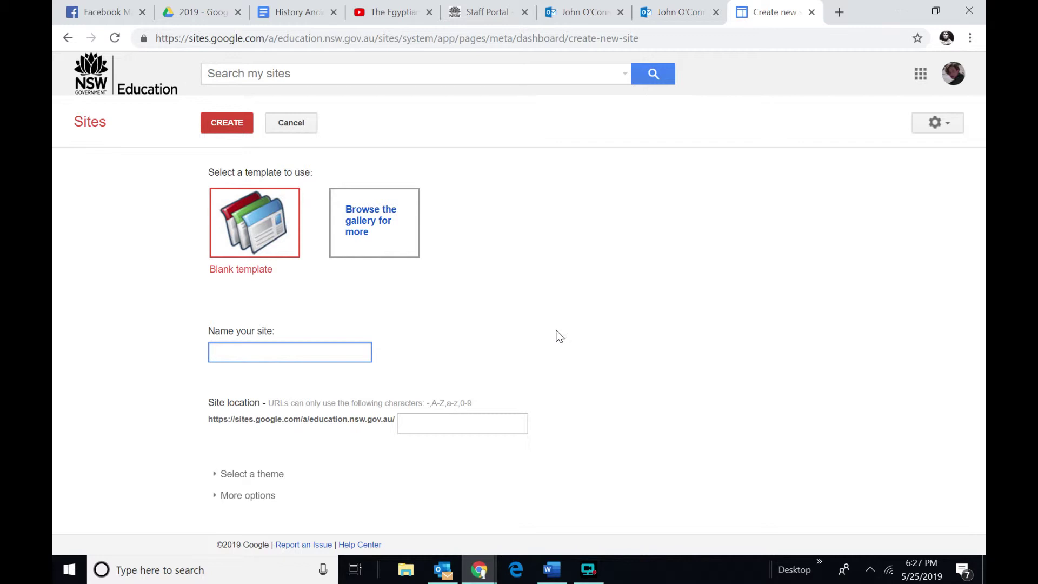
type("EgyptMoree")
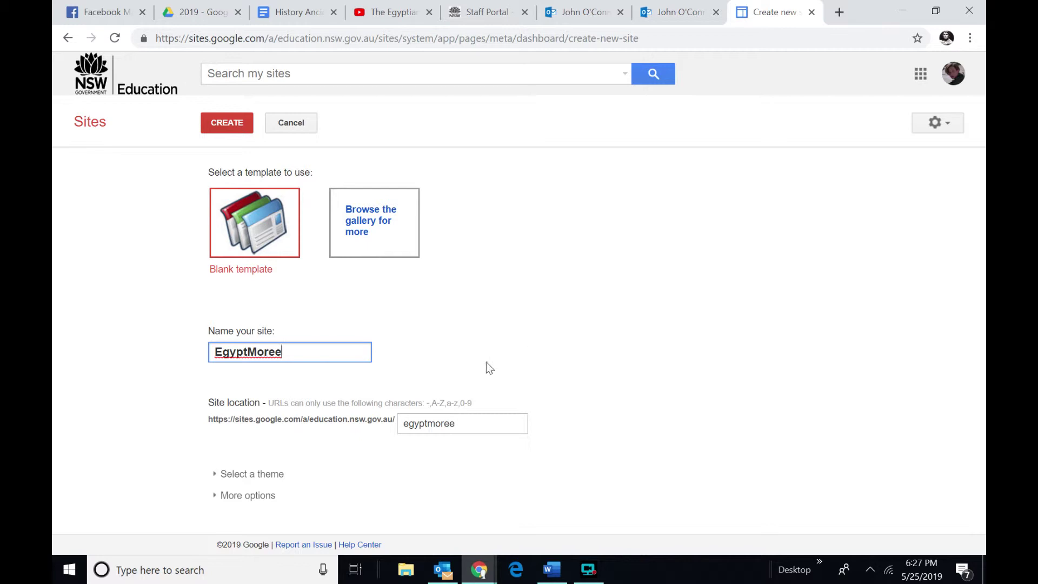
left_click(208, 421)
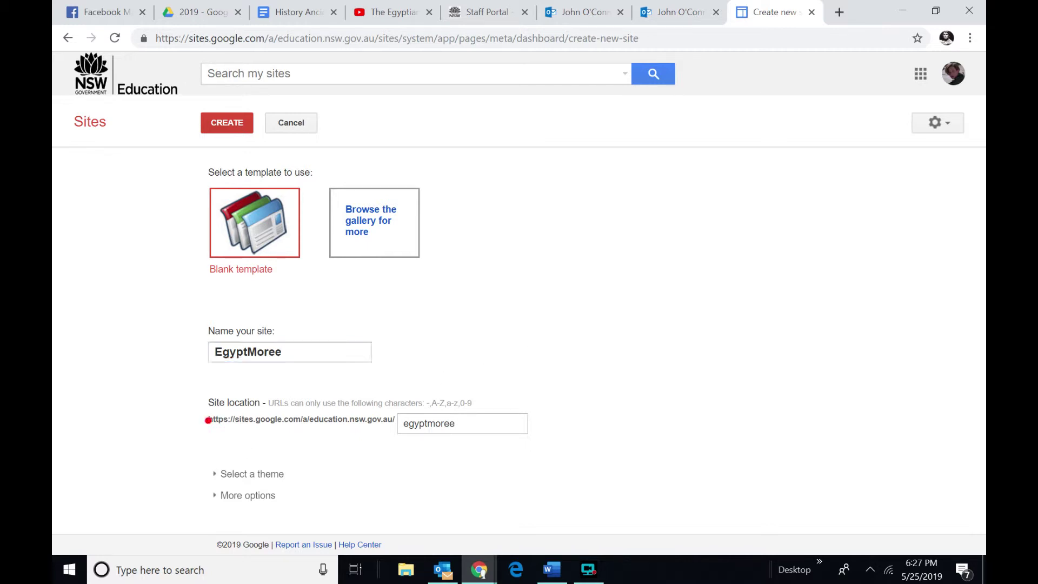
left_click_drag(207, 421, 397, 429)
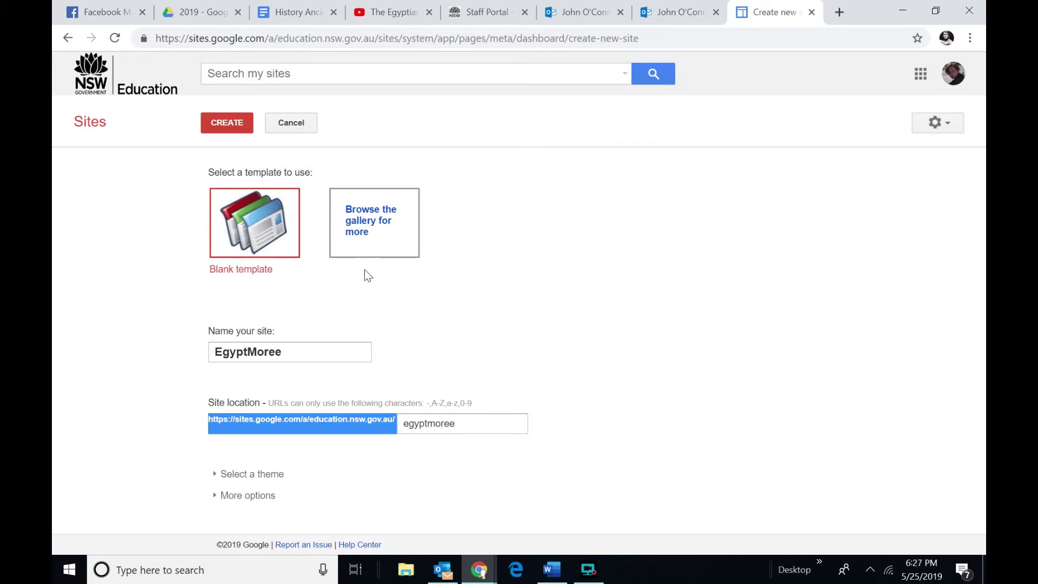
- Pick the Advisee Template from the Schools & education template gallery
left_click(365, 225)
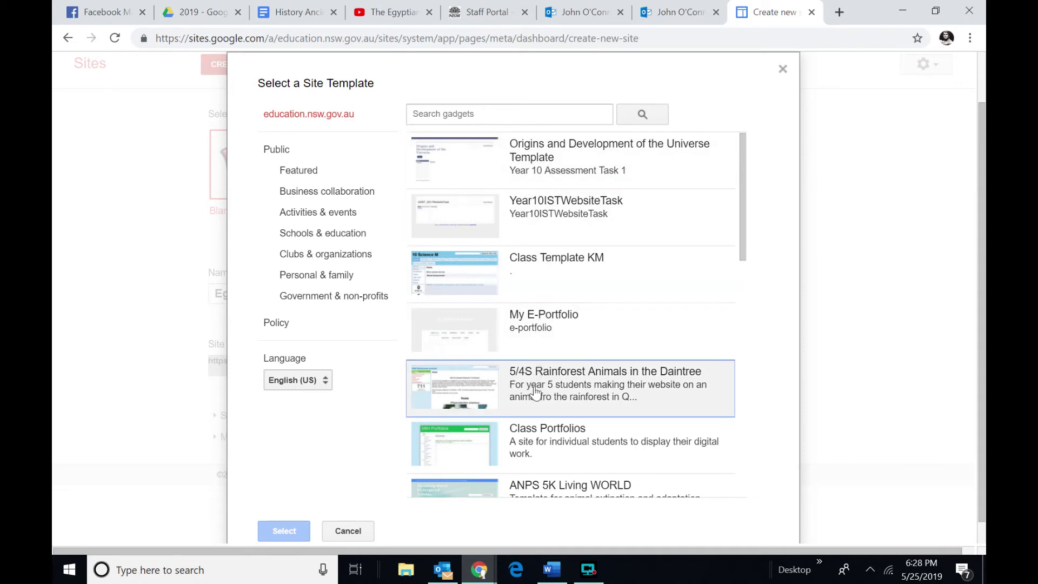
scroll(533, 412, "down", 5)
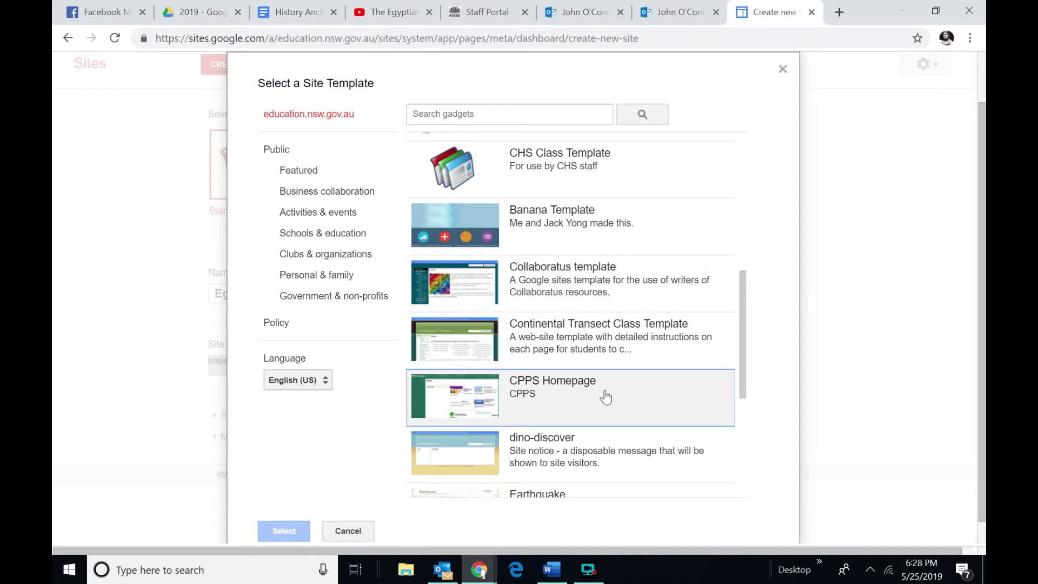
scroll(598, 354, "down", 3)
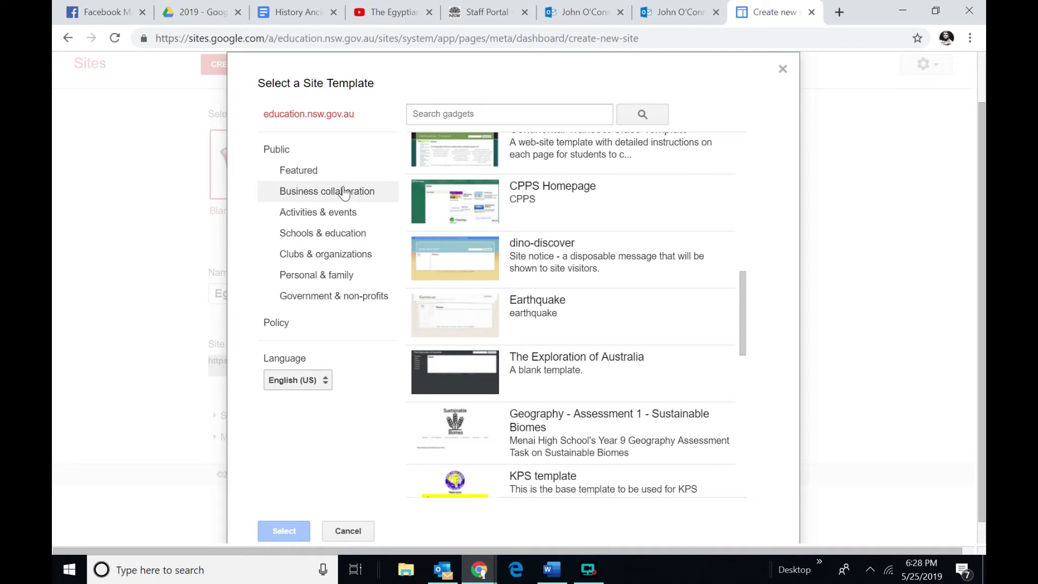
scroll(336, 194, "down", 1)
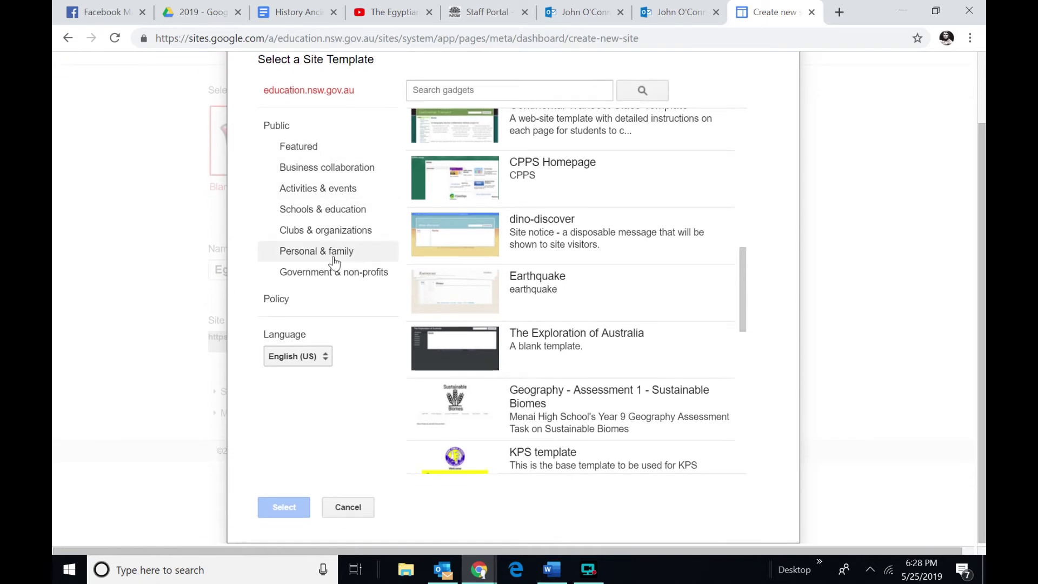
left_click(358, 215)
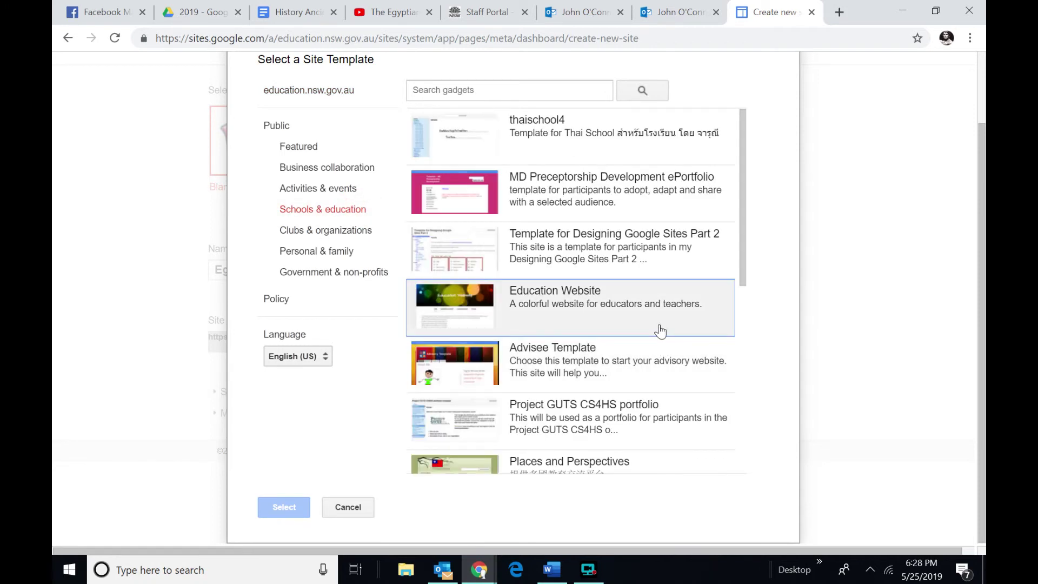
left_click(573, 367)
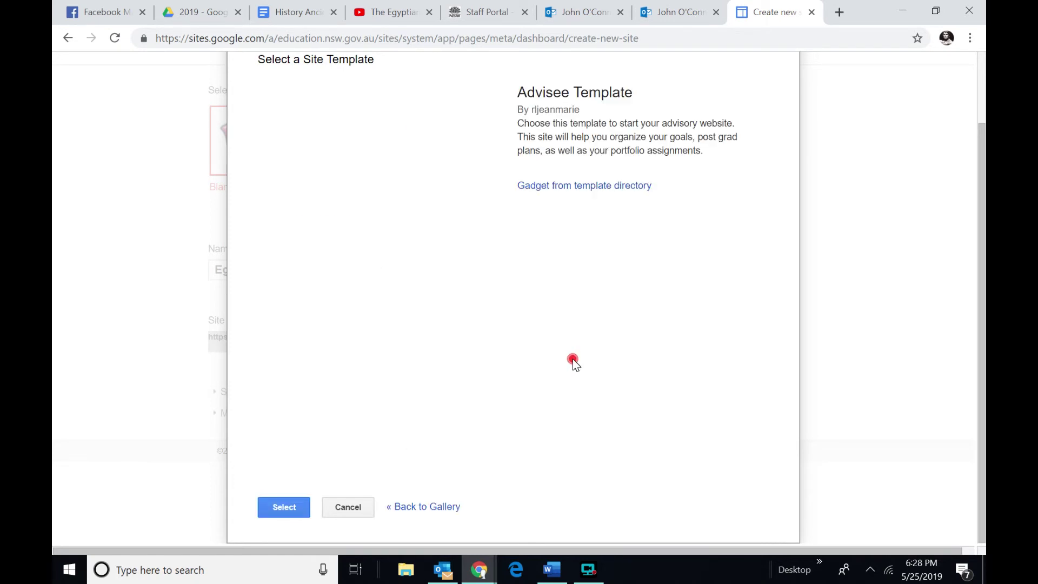
left_click(279, 507)
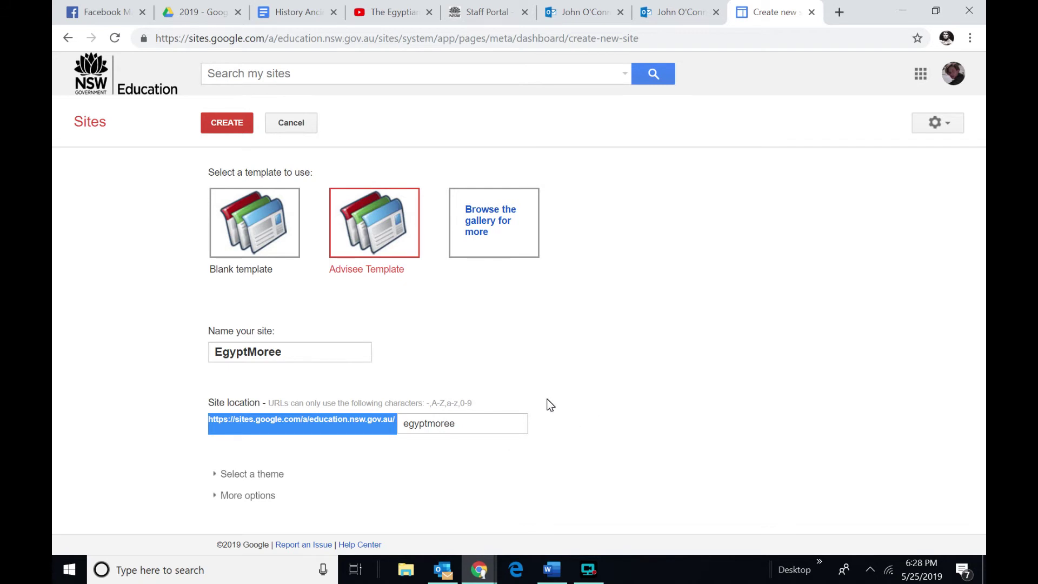
- Create the EgyptMoree site so it opens on its Advisee About Me page
left_click(235, 122)
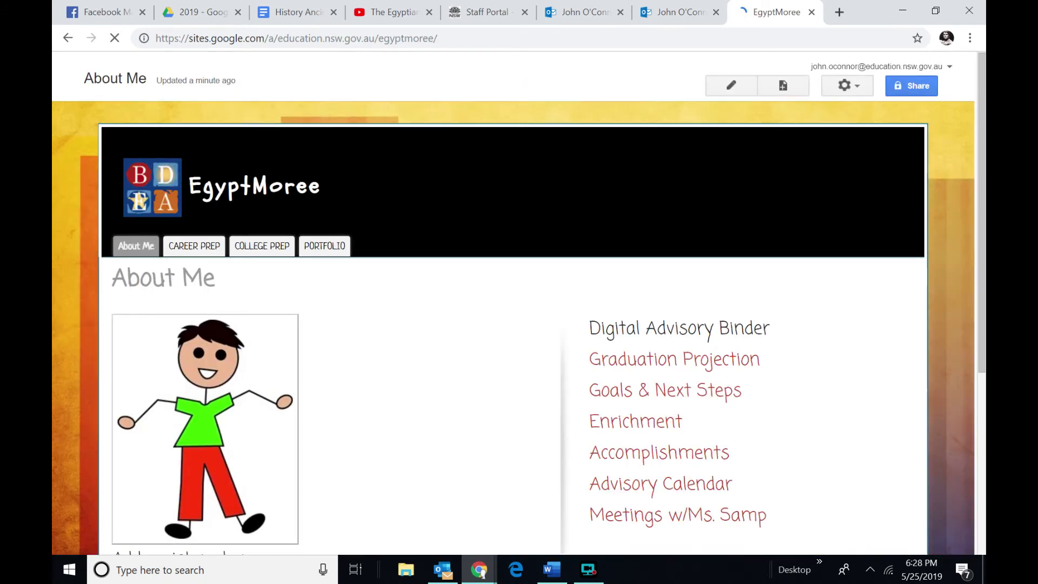
left_click(634, 334)
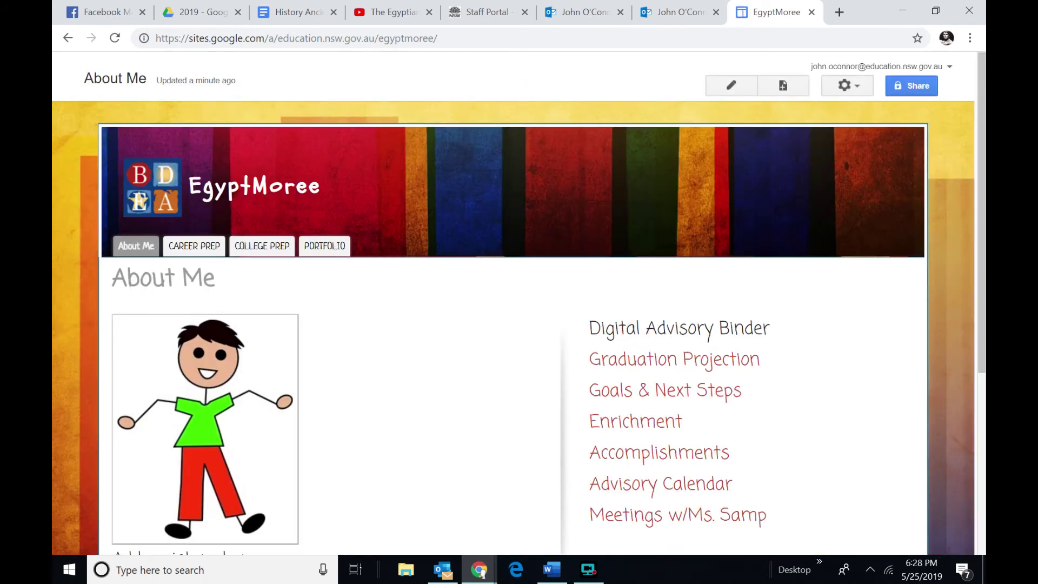
left_click(599, 324)
scroll(592, 356, "down", 3)
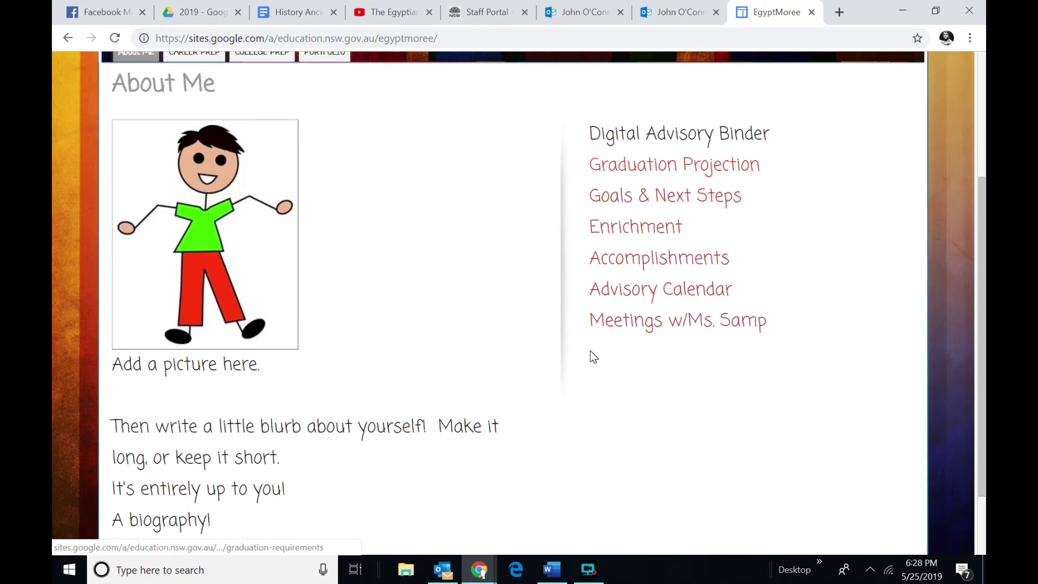
left_click(659, 297)
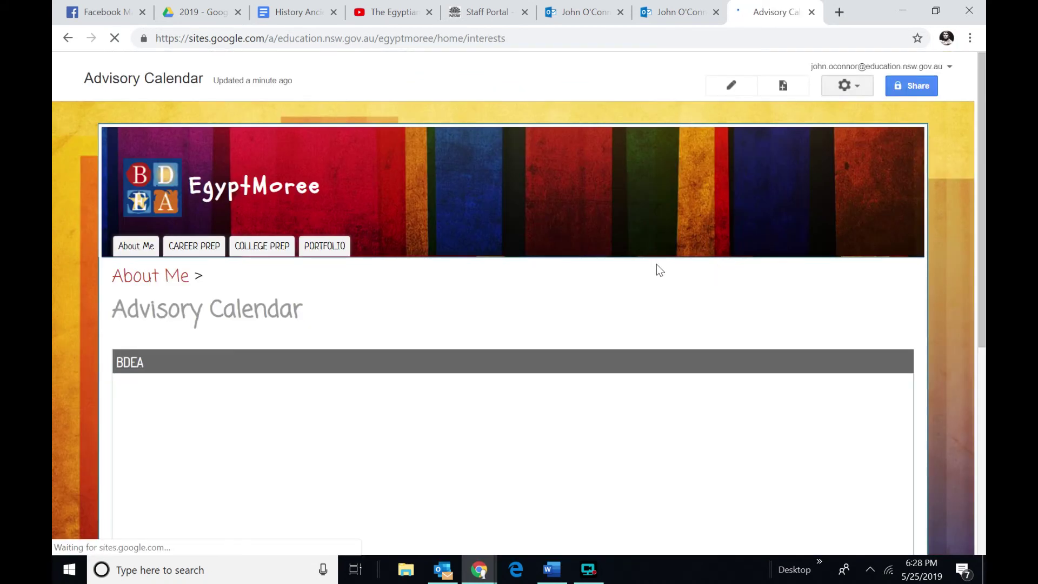
left_click(67, 38)
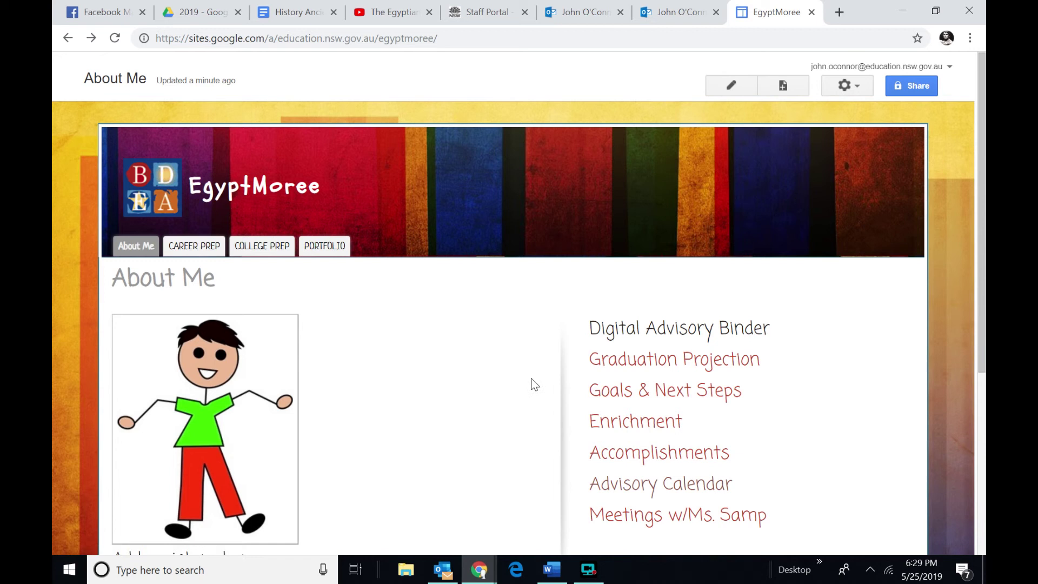
scroll(530, 395, "down", 2)
scroll(528, 407, "down", 3)
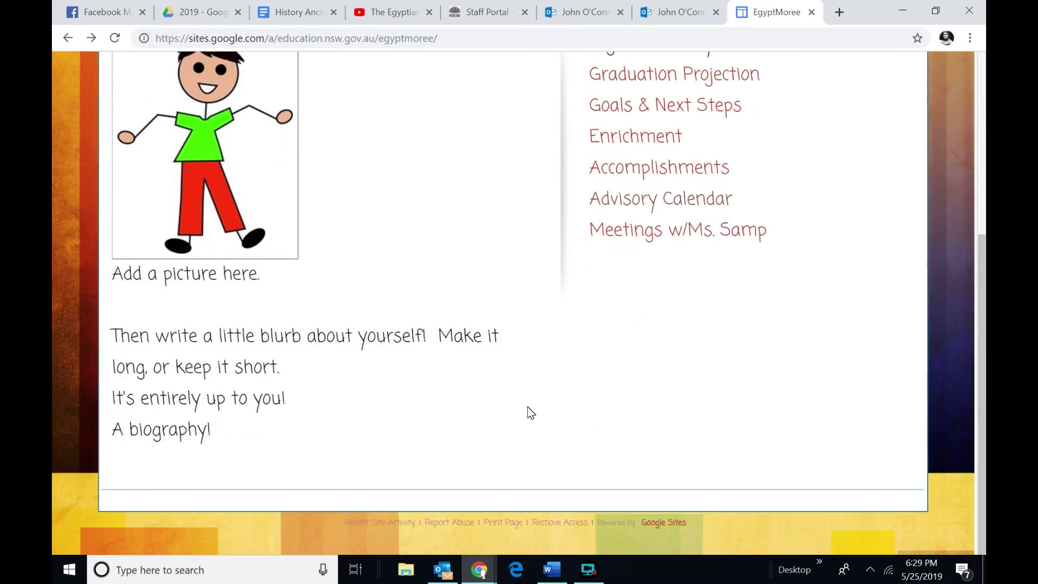
scroll(426, 365, "up", 5)
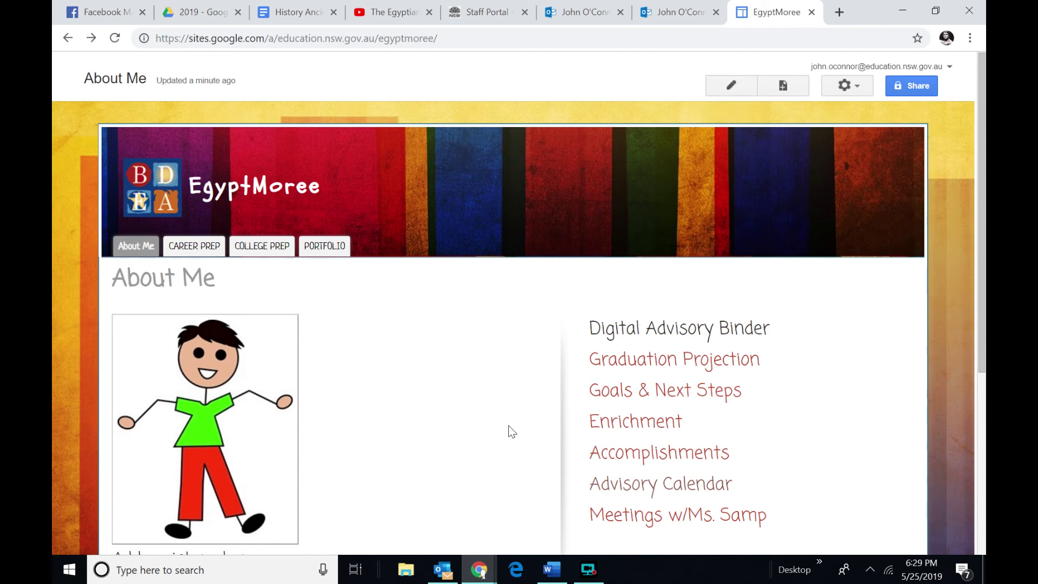
scroll(496, 470, "down", 4)
scroll(505, 422, "down", 2)
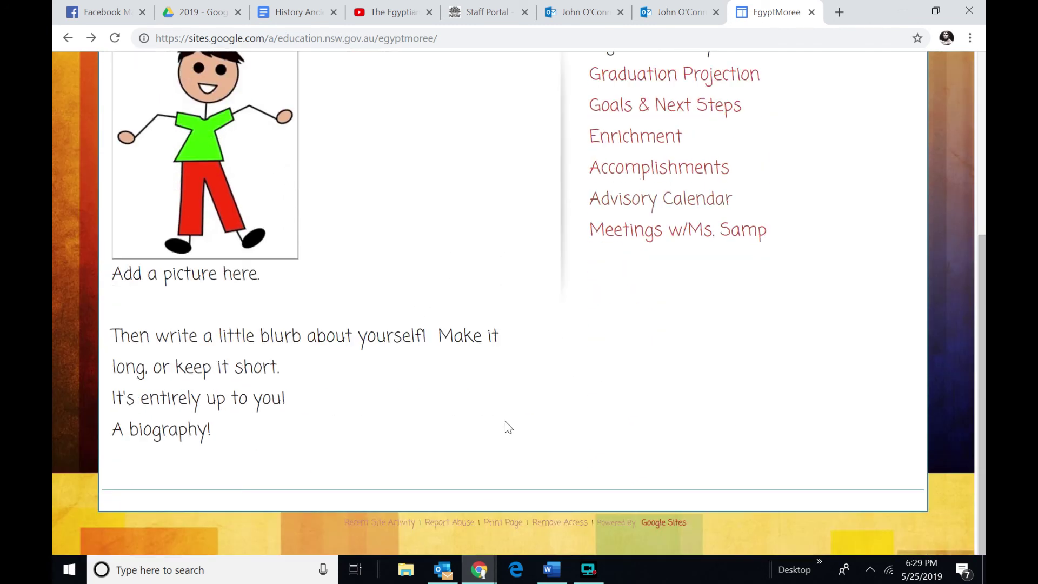
scroll(528, 388, "up", 4)
scroll(528, 358, "up", 2)
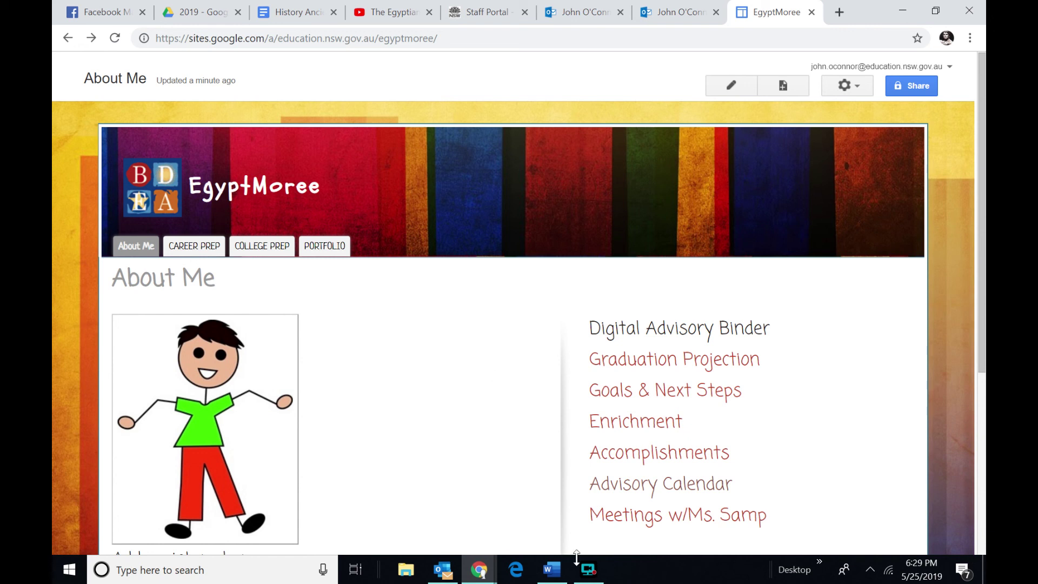
left_click(589, 569)
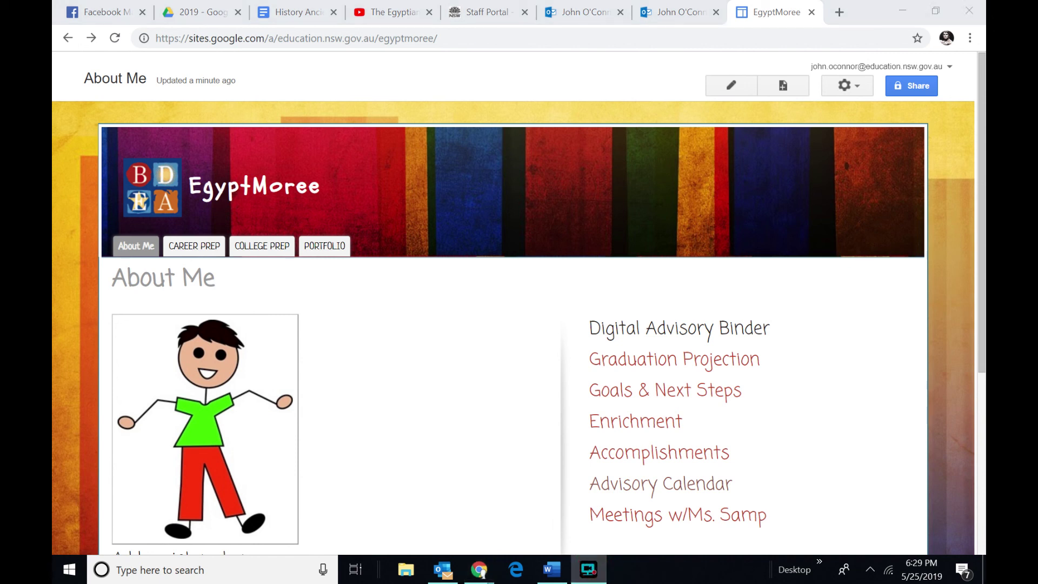